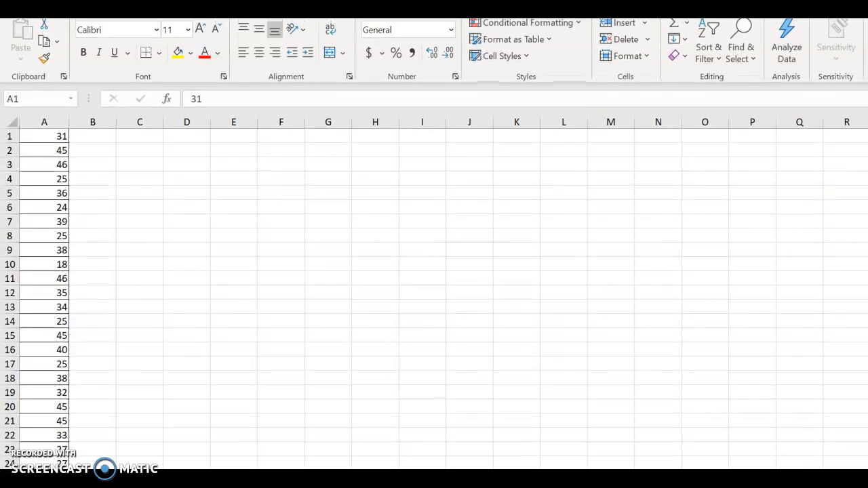
Sort the column A data from smallest to largest
{"action": "left_click", "coordinate": [710, 52]}
{"action": "left_click", "coordinate": [711, 61]}
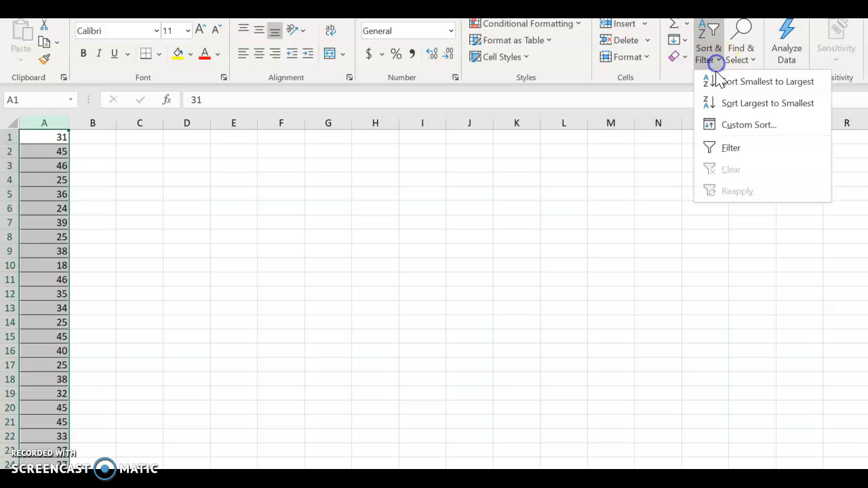
{"action": "left_click", "coordinate": [715, 81]}
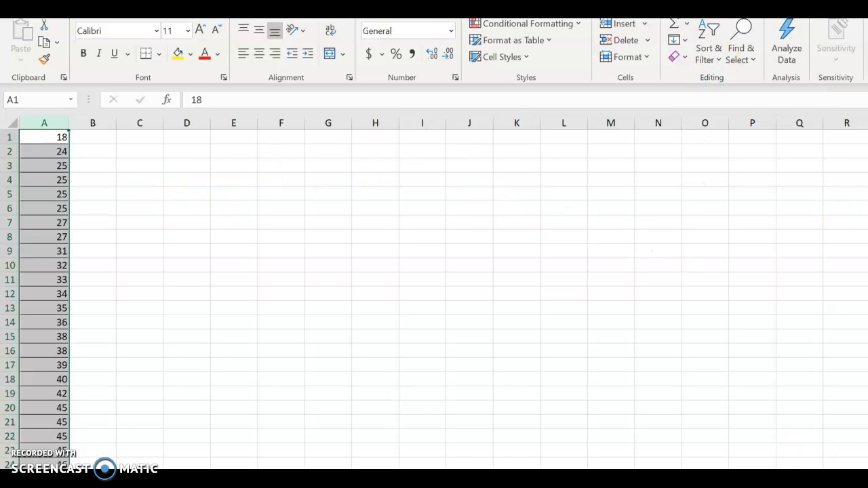
Calculate the data range in D3 by subtracting the minimum from the maximum with the formula =46-18
{"action": "scroll", "coordinate": [434, 299], "scroll_direction": "down", "scroll_amount": 1}
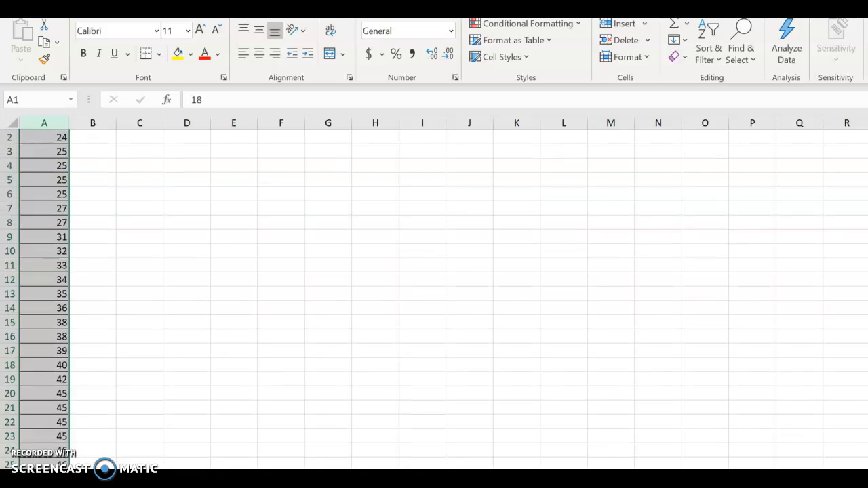
{"action": "scroll", "coordinate": [790, 417], "scroll_direction": "down", "scroll_amount": 6}
{"action": "scroll", "coordinate": [790, 418], "scroll_direction": "up", "scroll_amount": 2}
{"action": "scroll", "coordinate": [789, 417], "scroll_direction": "up", "scroll_amount": 5}
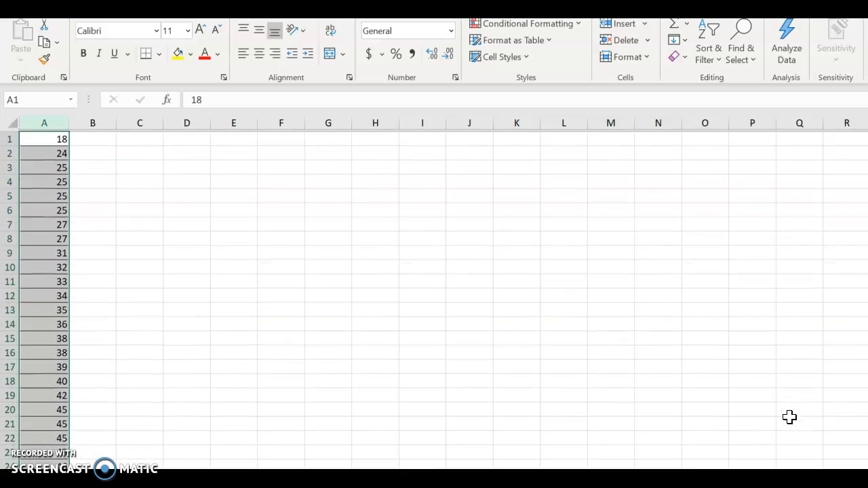
{"action": "left_click", "coordinate": [173, 162]}
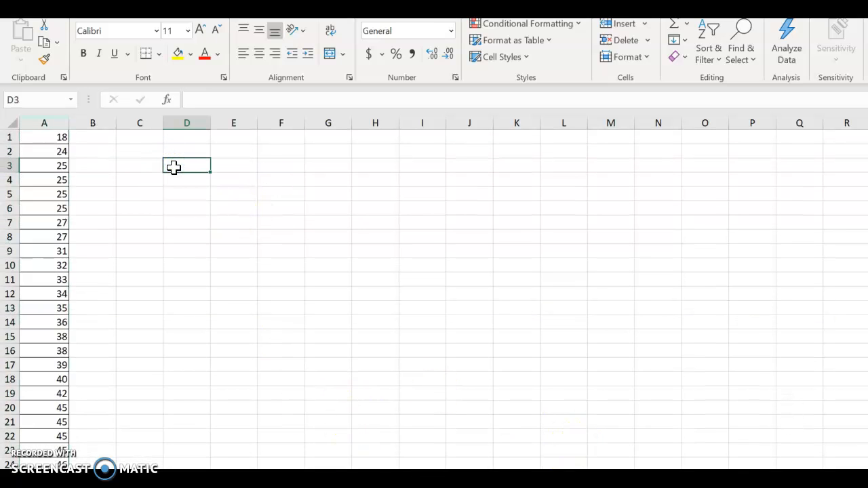
{"action": "type", "text": "="}
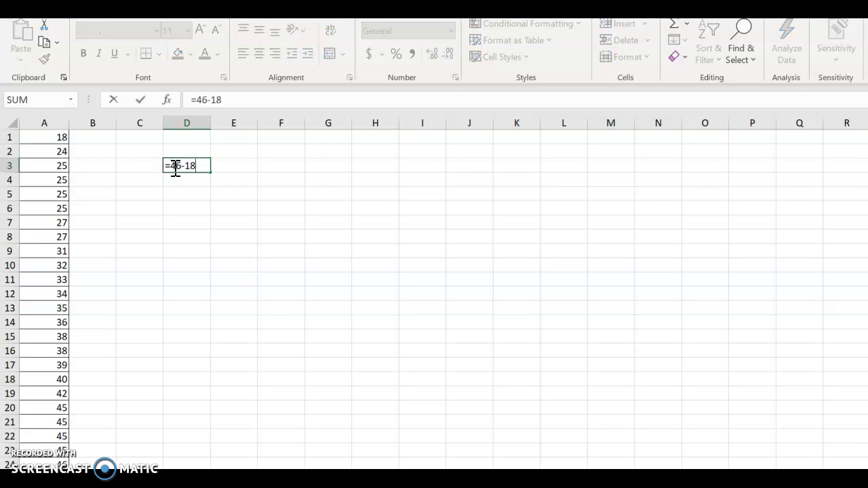
{"action": "type", "text": "46-18"}
{"action": "key", "text": "Return"}
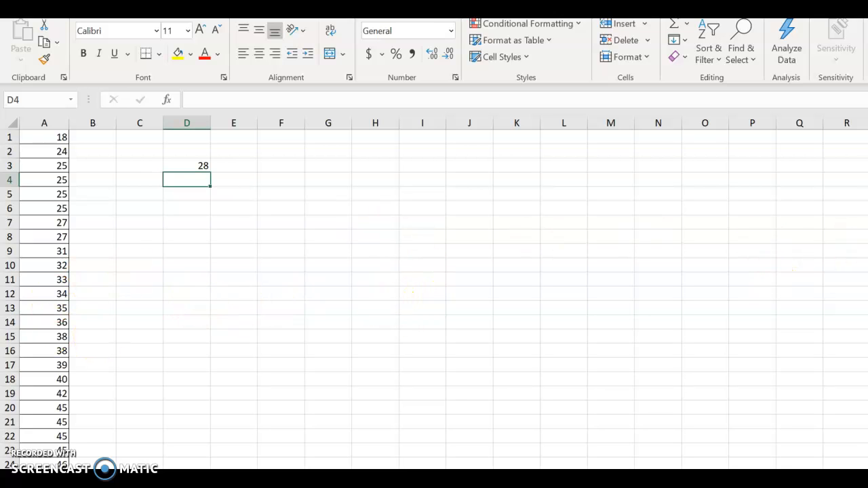
Enter the label "5 classes" in D2, above the range value
{"action": "scroll", "coordinate": [434, 291], "scroll_direction": "down", "scroll_amount": 1}
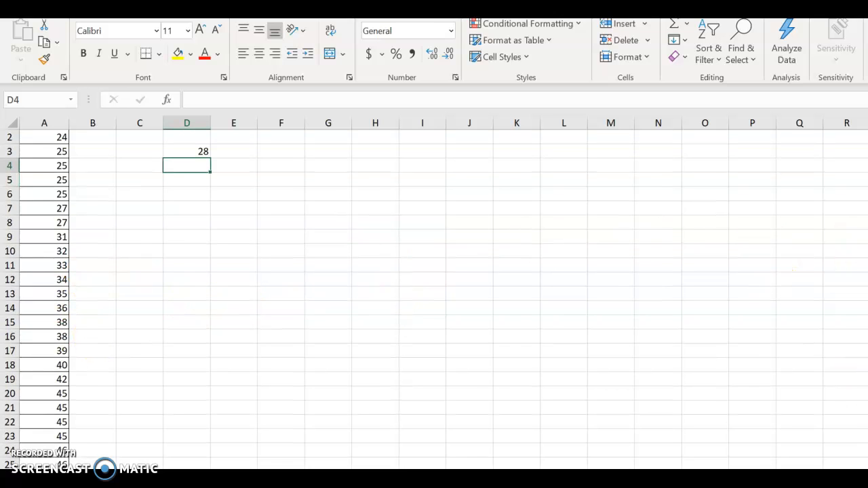
{"action": "scroll", "coordinate": [434, 291], "scroll_direction": "down", "scroll_amount": 2}
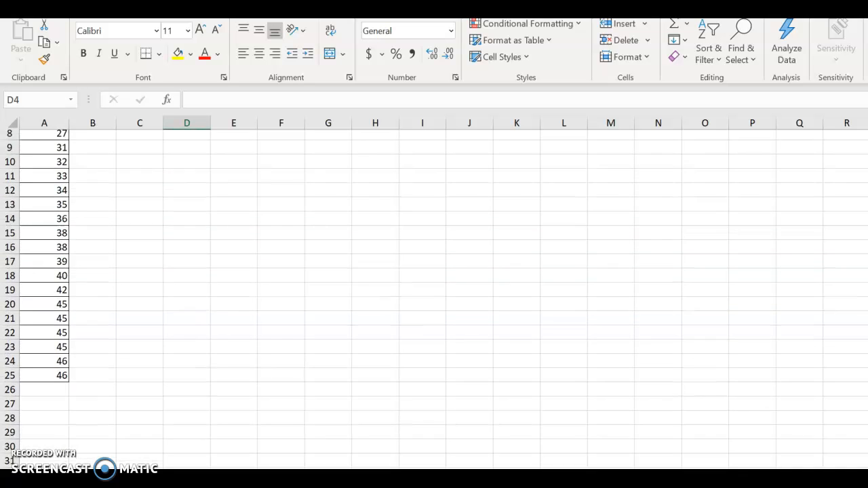
{"action": "scroll", "coordinate": [434, 291], "scroll_direction": "up", "scroll_amount": 3}
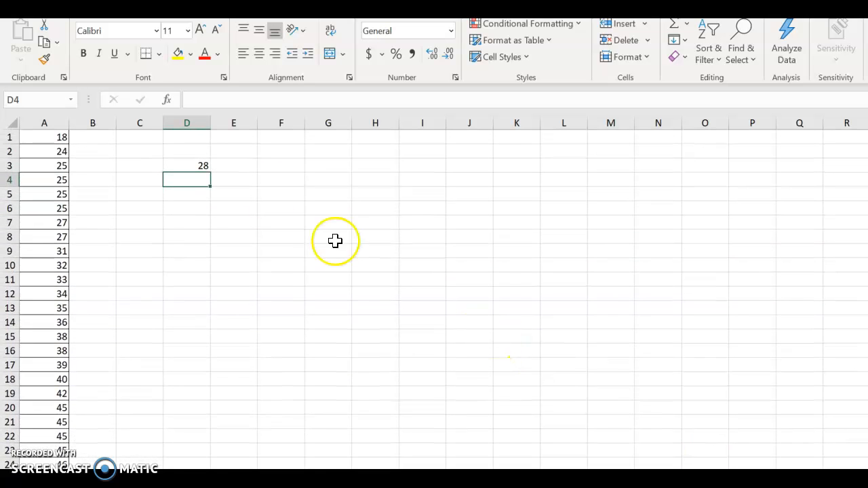
{"action": "left_click", "coordinate": [177, 149]}
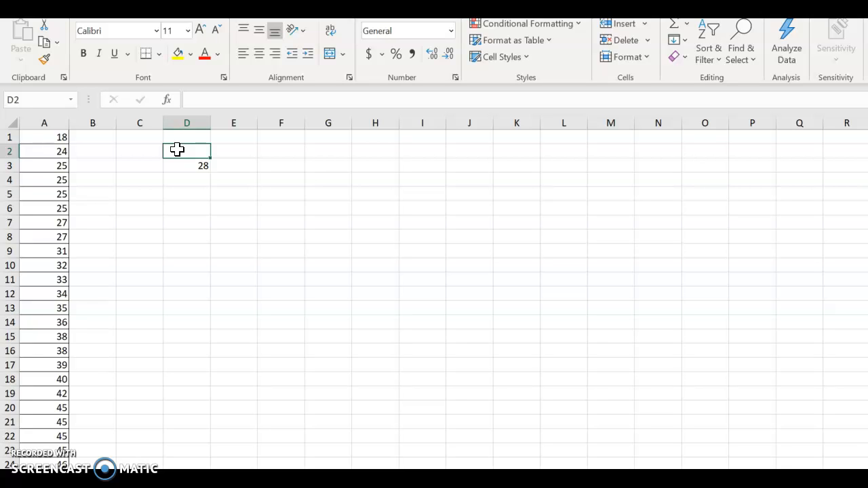
{"action": "type", "text": "5 classes"}
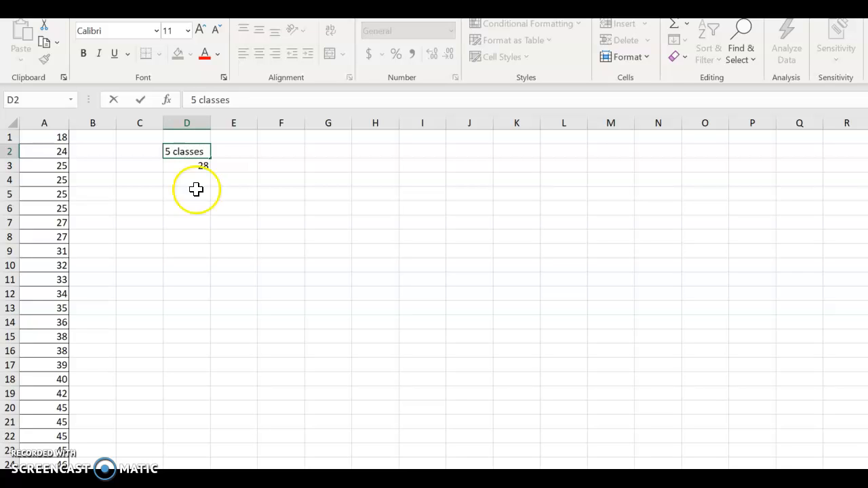
Calculate the class width in D5 by dividing the range by the number of classes with =D3/5
{"action": "left_click", "coordinate": [174, 194]}
{"action": "type", "text": "="}
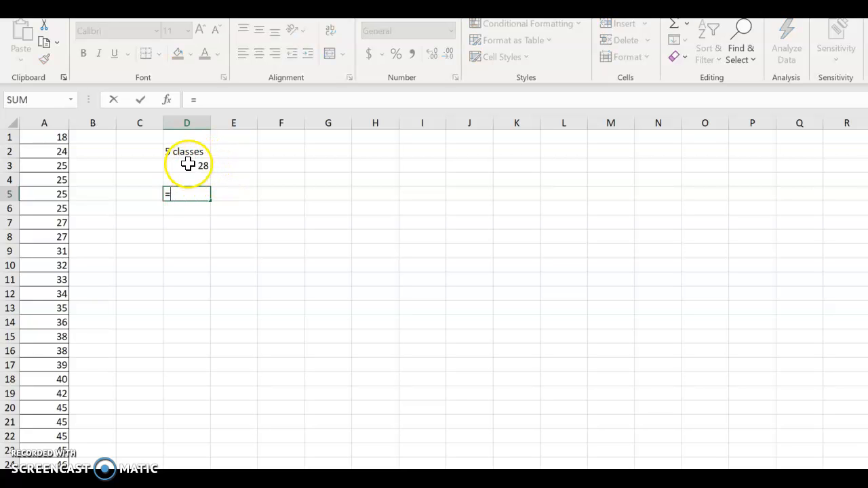
{"action": "left_click", "coordinate": [188, 166]}
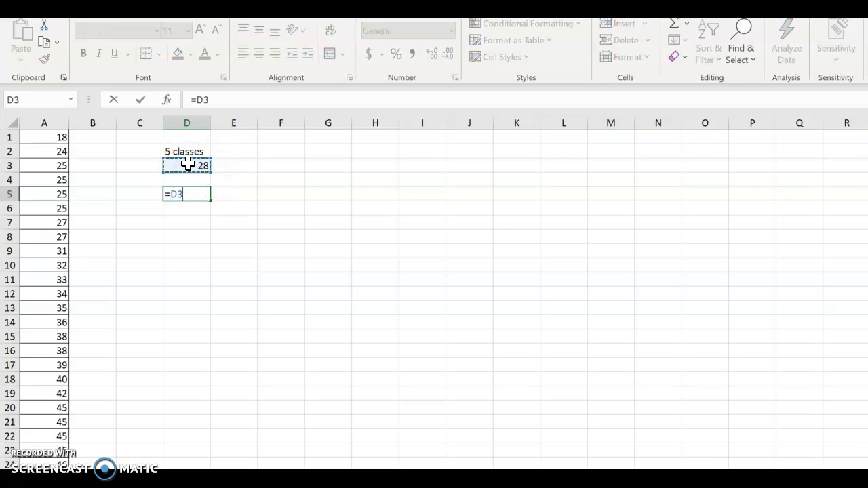
{"action": "type", "text": "/5"}
{"action": "key", "text": "Return"}
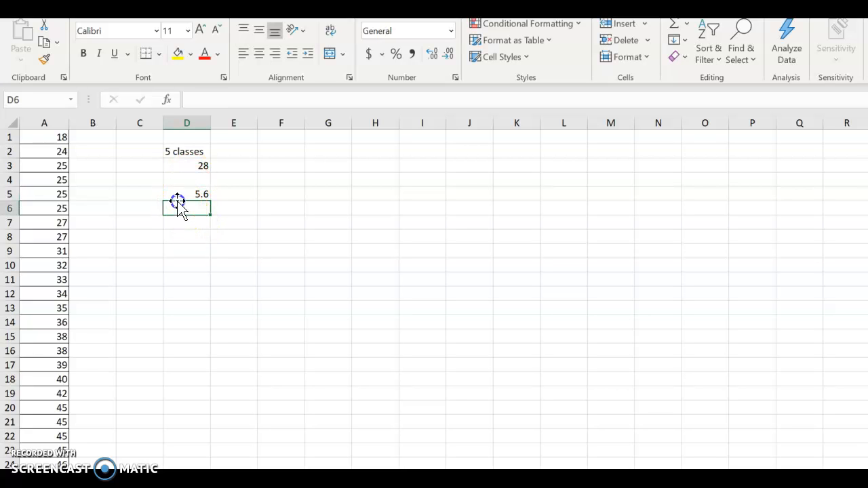
{"action": "left_click", "coordinate": [178, 195]}
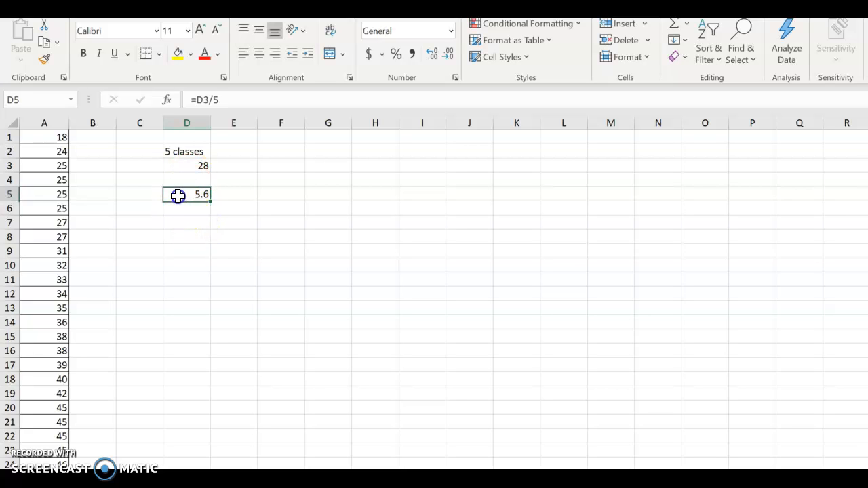
Enter 23 as the first class's upper limit in G3 and head that column "Bins" in G2
{"action": "left_click", "coordinate": [284, 167]}
{"action": "left_click", "coordinate": [320, 169]}
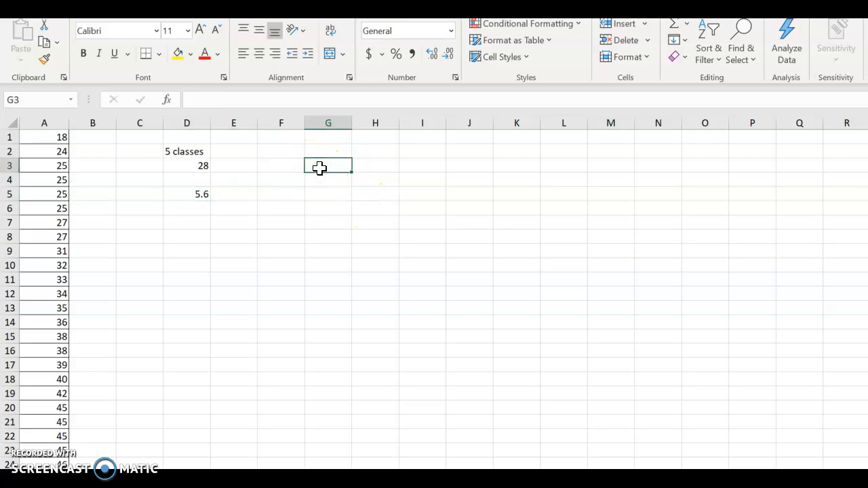
{"action": "scroll", "coordinate": [406, 260], "scroll_direction": "down", "scroll_amount": 1}
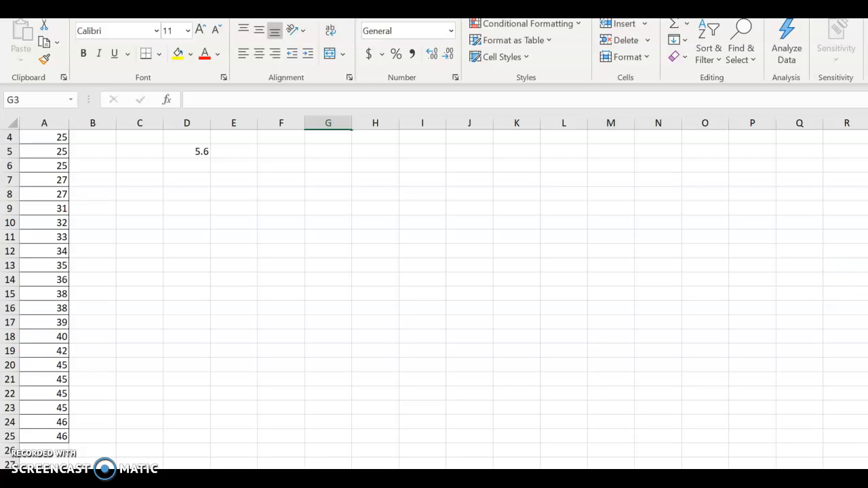
{"action": "scroll", "coordinate": [435, 291], "scroll_direction": "up", "scroll_amount": 1}
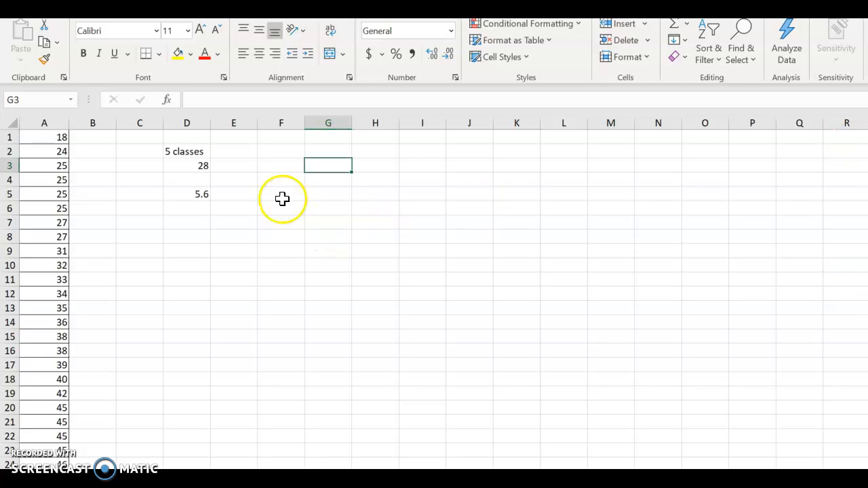
{"action": "type", "text": "23"}
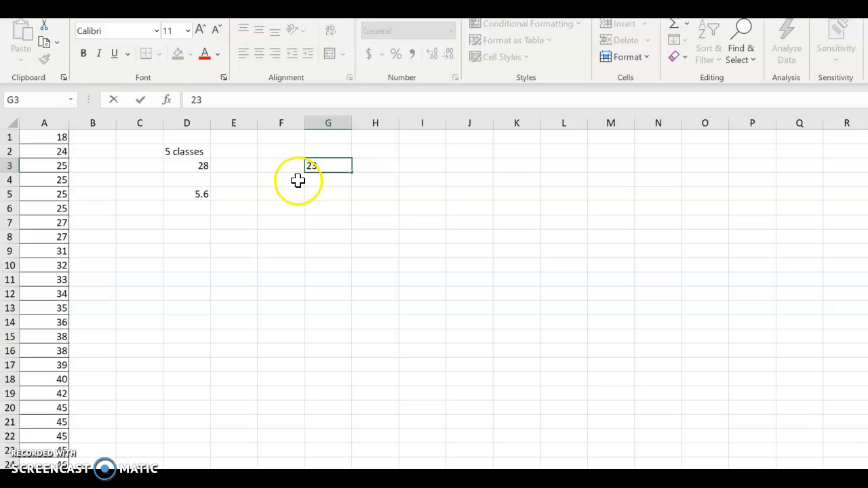
{"action": "left_click", "coordinate": [314, 146]}
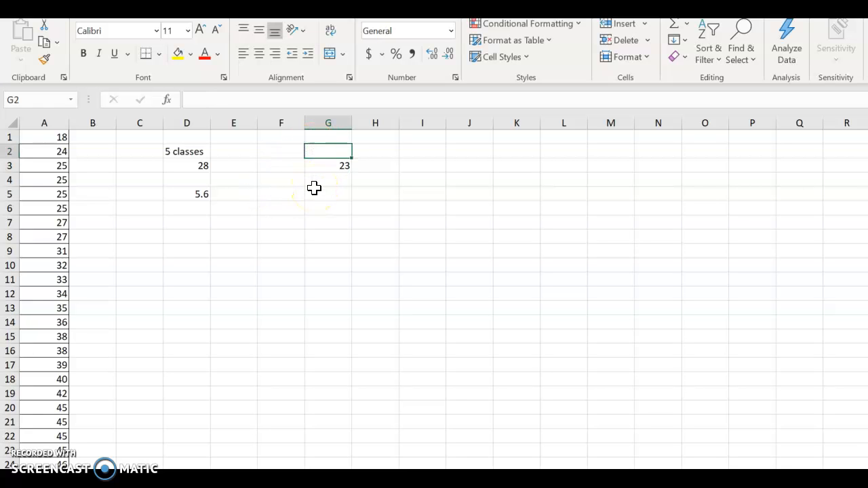
{"action": "type", "text": "Bin"}
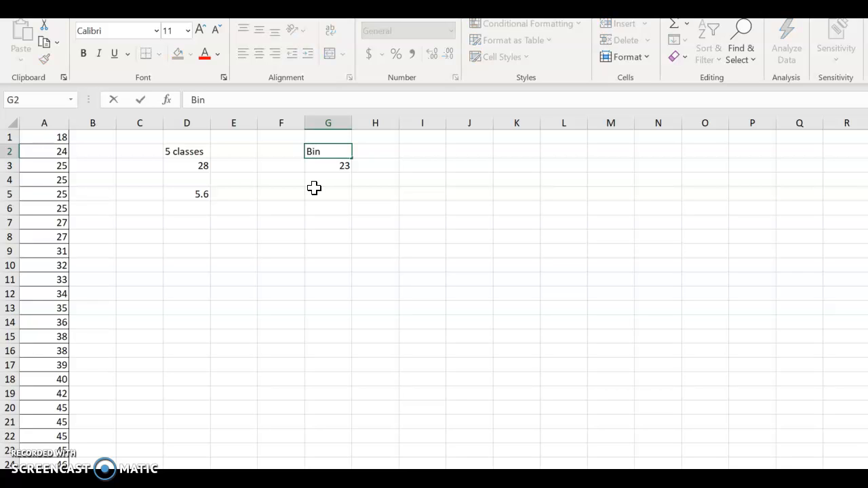
{"action": "key", "text": "Return"}
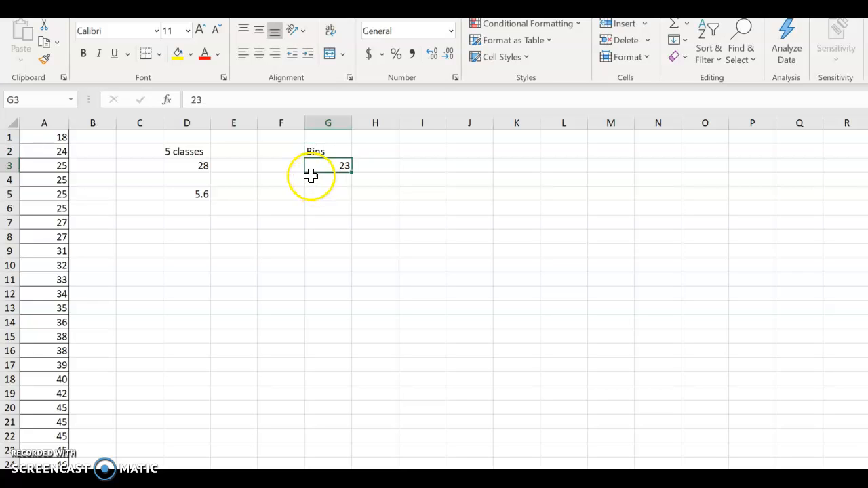
Fill in the remaining bin limits 29, 35, 41 and 47 in cells G4 to G7
{"action": "left_click", "coordinate": [310, 177]}
{"action": "type", "text": "29"}
{"action": "key", "text": "Return"}
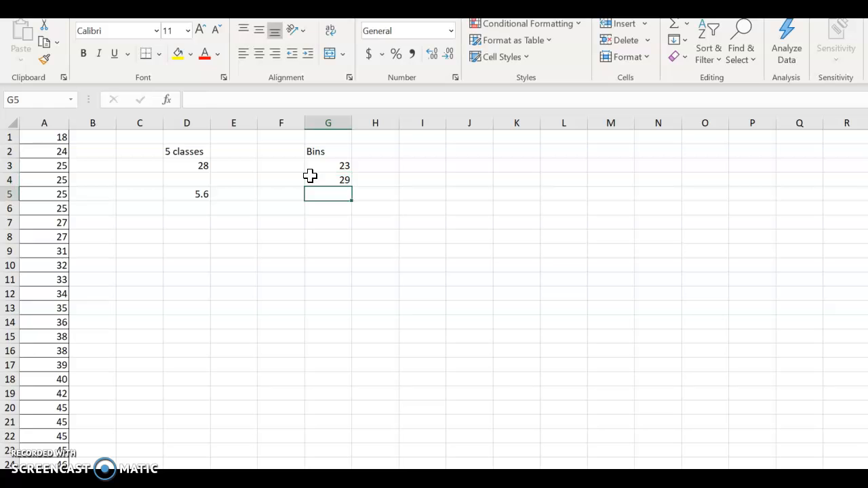
{"action": "type", "text": "35"}
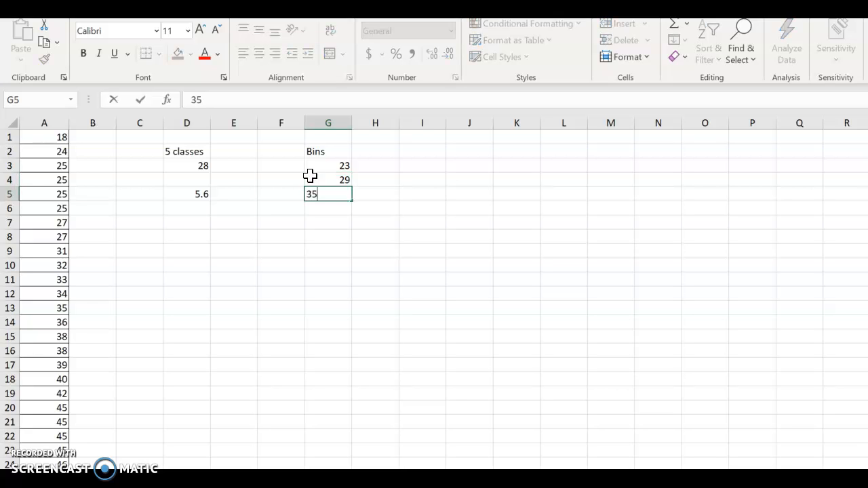
{"action": "key", "text": "Return"}
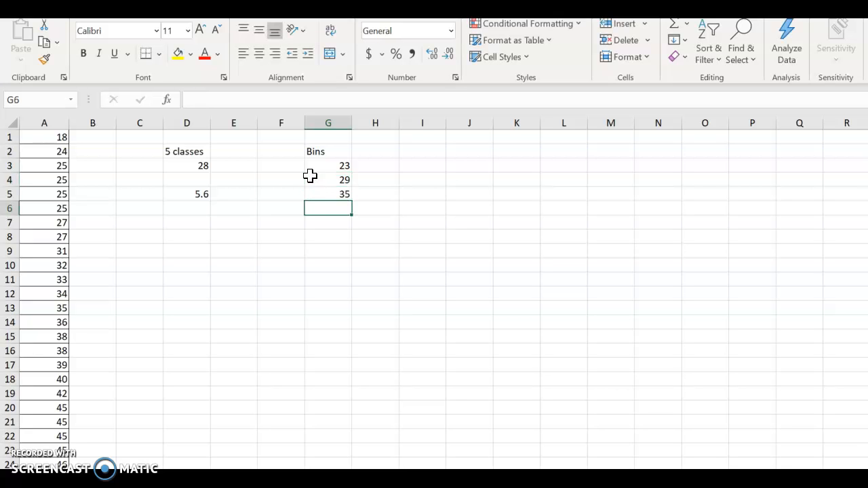
{"action": "type", "text": "41"}
{"action": "key", "text": "Return"}
{"action": "type", "text": "47"}
{"action": "key", "text": "Return"}
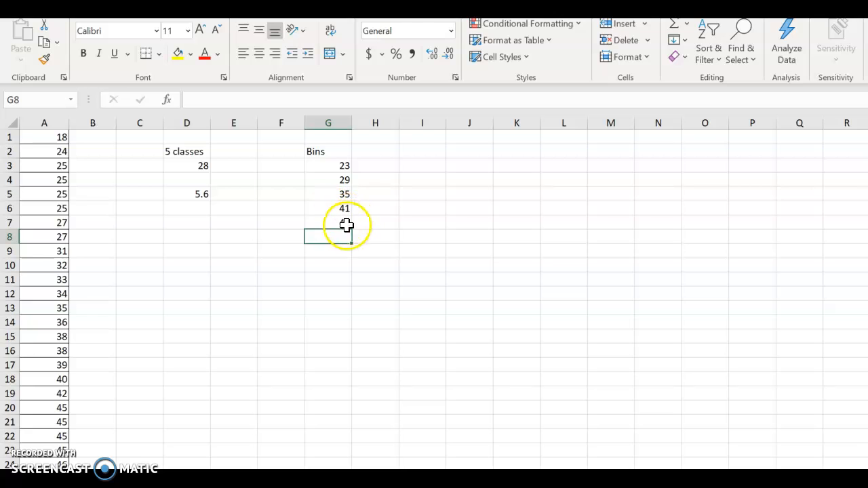
{"action": "type", "text": "53"}
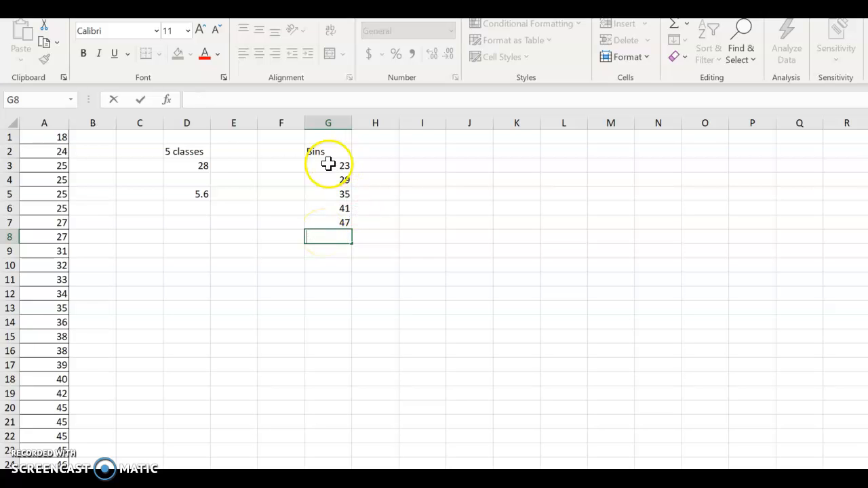
{"action": "left_click", "coordinate": [203, 151]}
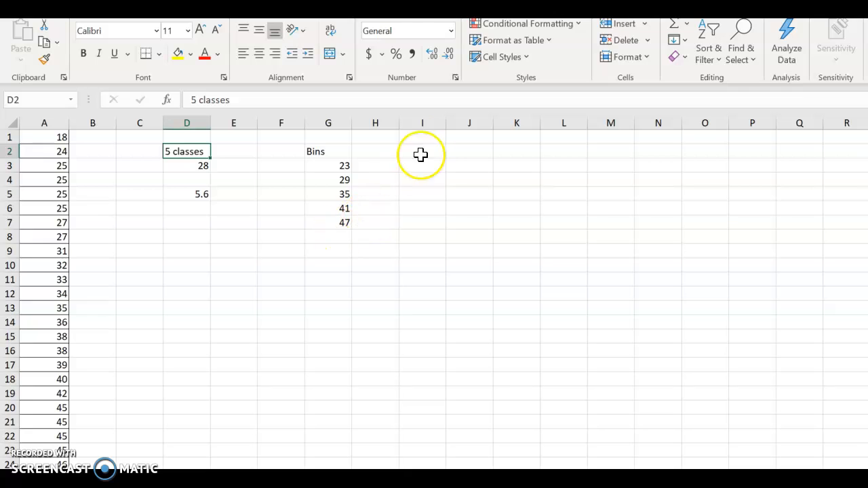
Count the data values per bin in H3 with =FREQUENCY(A1:A25,G3:G7)
{"action": "left_click", "coordinate": [373, 166]}
{"action": "type", "text": "=fre"}
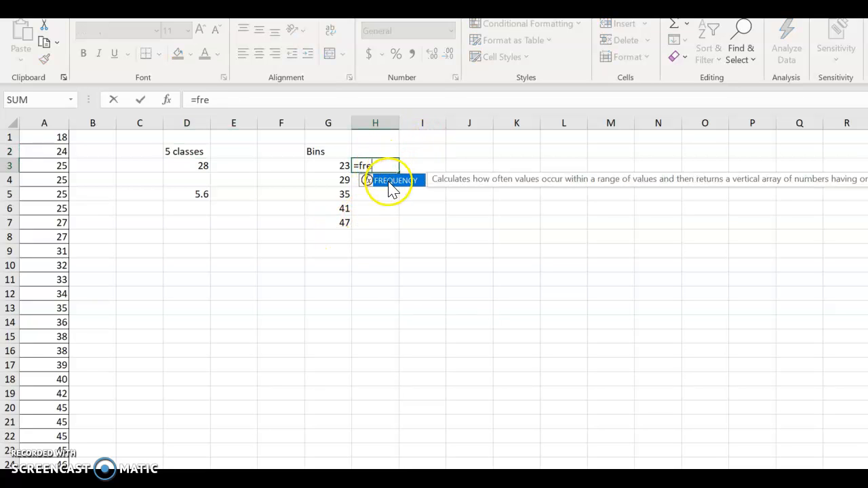
{"action": "double_click", "coordinate": [387, 181]}
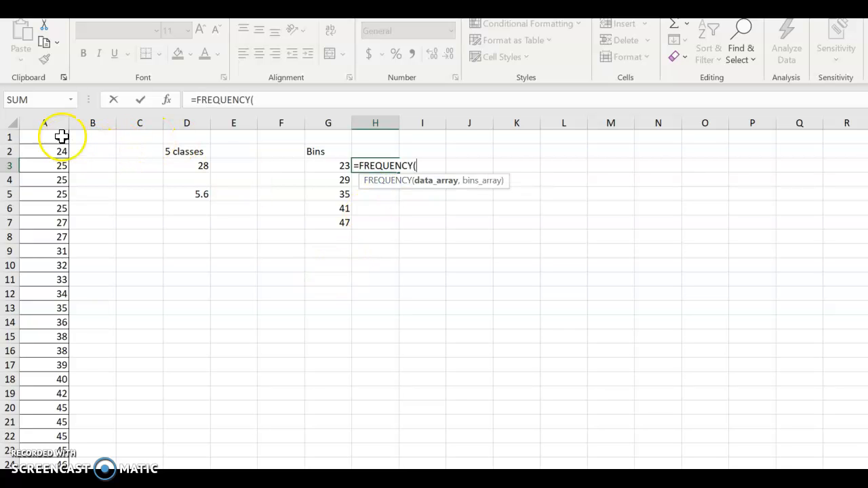
{"action": "left_click_drag", "start_coordinate": [60, 137], "coordinate": [51, 468]}
{"action": "left_click_drag", "start_coordinate": [449, 151], "coordinate": [54, 407]}
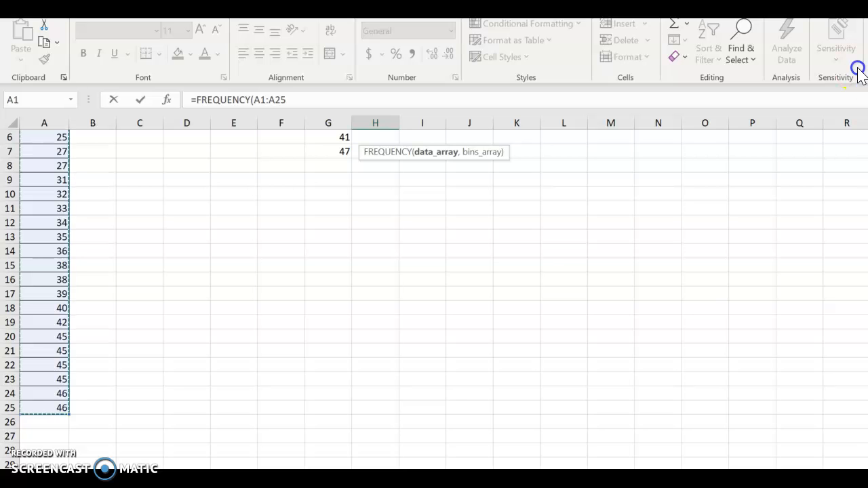
{"action": "scroll", "coordinate": [443, 298], "scroll_direction": "up", "scroll_amount": 2}
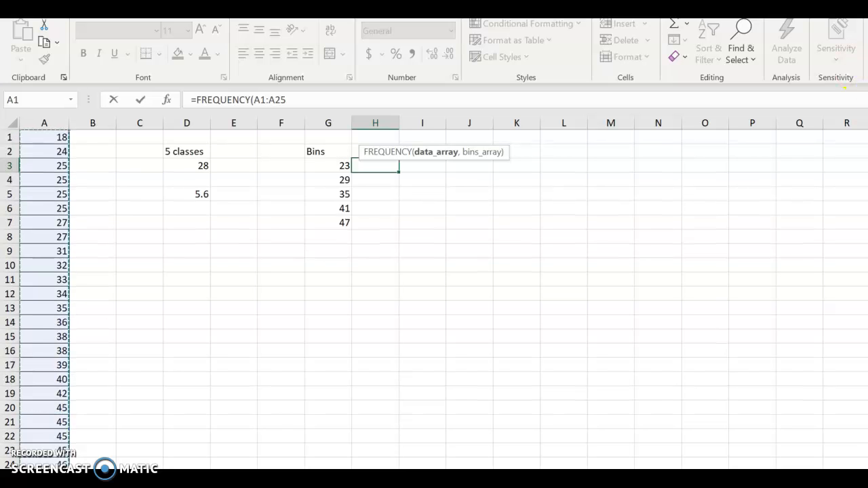
{"action": "type", "text": ","}
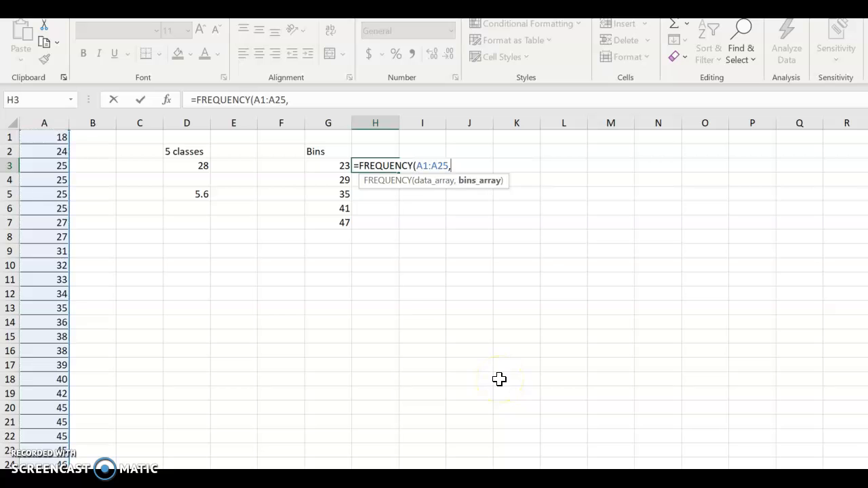
{"action": "left_click", "coordinate": [339, 161]}
{"action": "left_click_drag", "start_coordinate": [340, 160], "coordinate": [334, 223]}
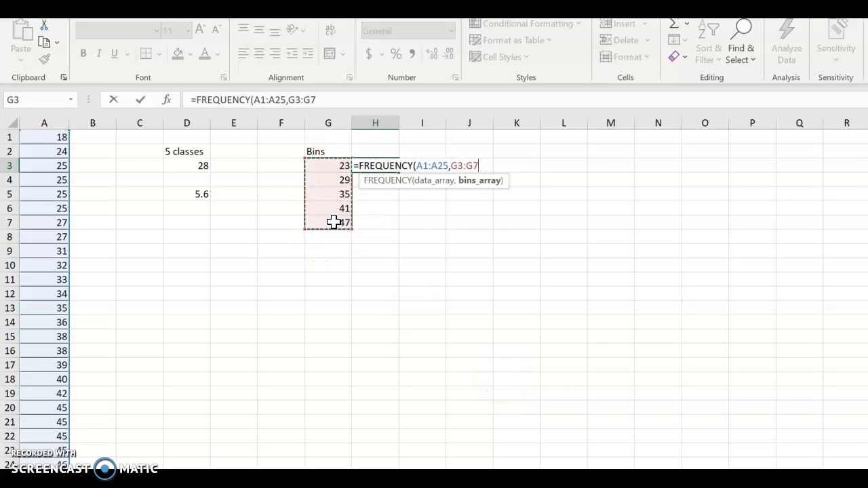
{"action": "type", "text": ")"}
{"action": "key", "text": "Return"}
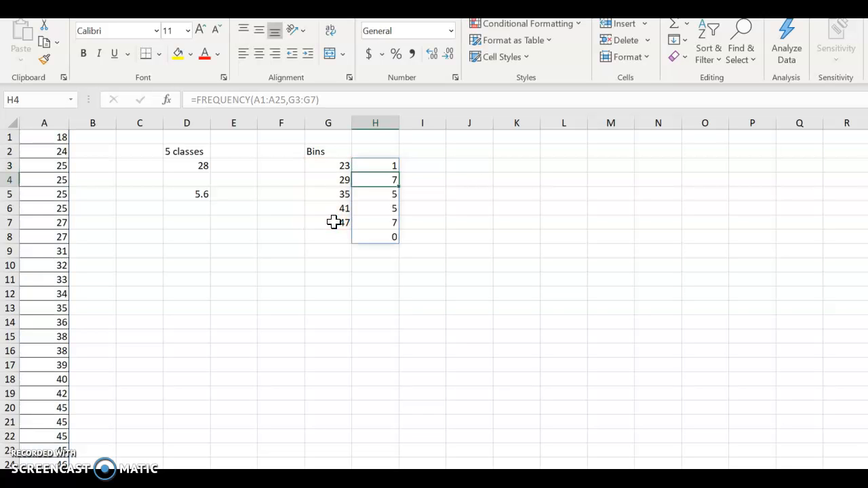
Inspect H8, the extra frequency cell below the last bin's count, without changing it
{"action": "double_click", "coordinate": [380, 240]}
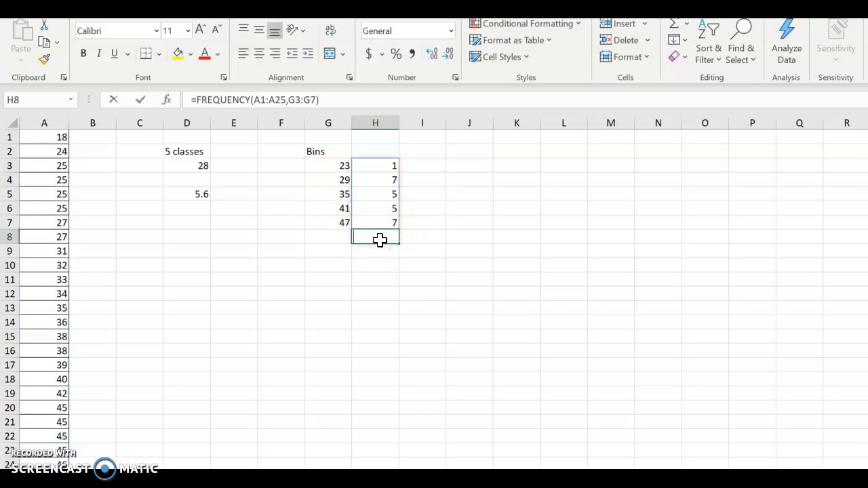
{"action": "left_click", "coordinate": [455, 227]}
{"action": "left_click", "coordinate": [384, 238]}
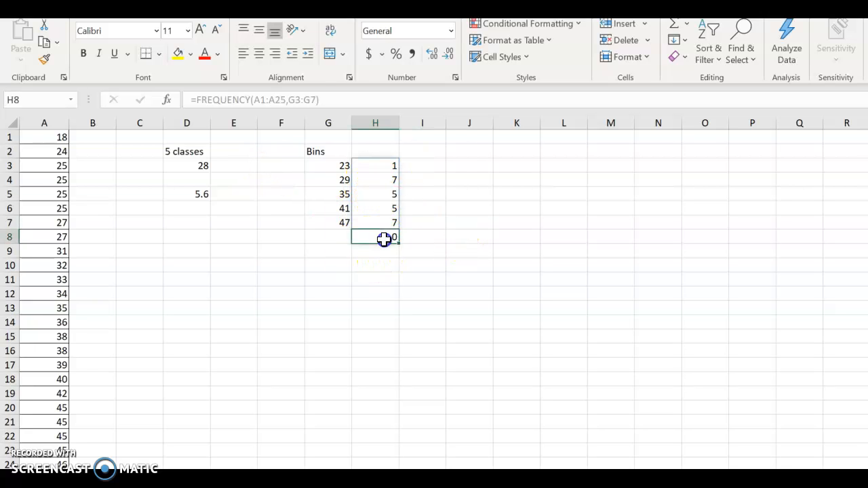
{"action": "double_click", "coordinate": [384, 238]}
{"action": "left_click", "coordinate": [425, 166]}
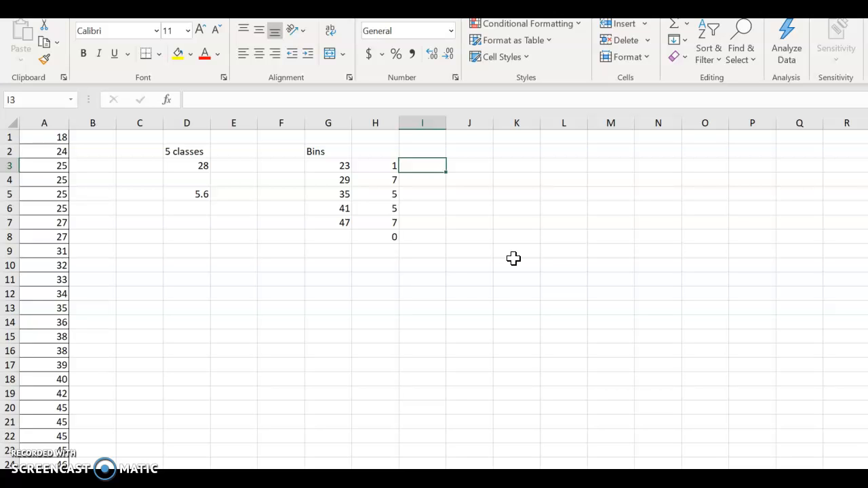
{"action": "left_click", "coordinate": [368, 237]}
{"action": "double_click", "coordinate": [371, 238]}
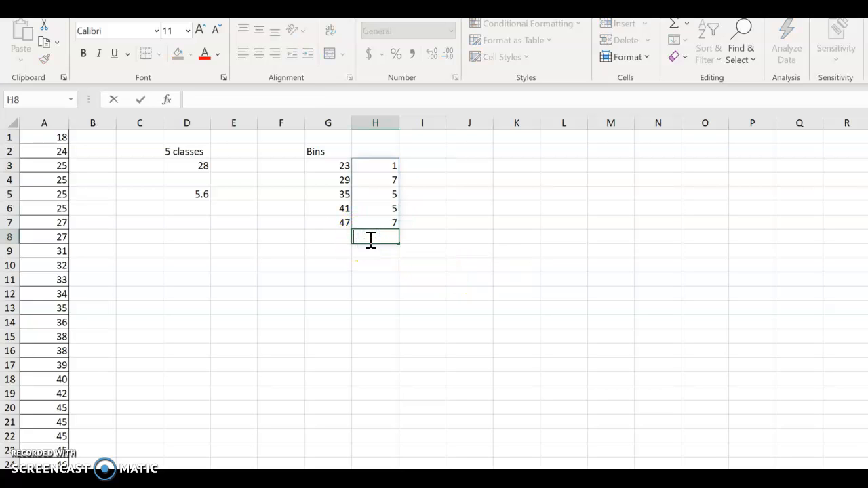
{"action": "left_click", "coordinate": [573, 207]}
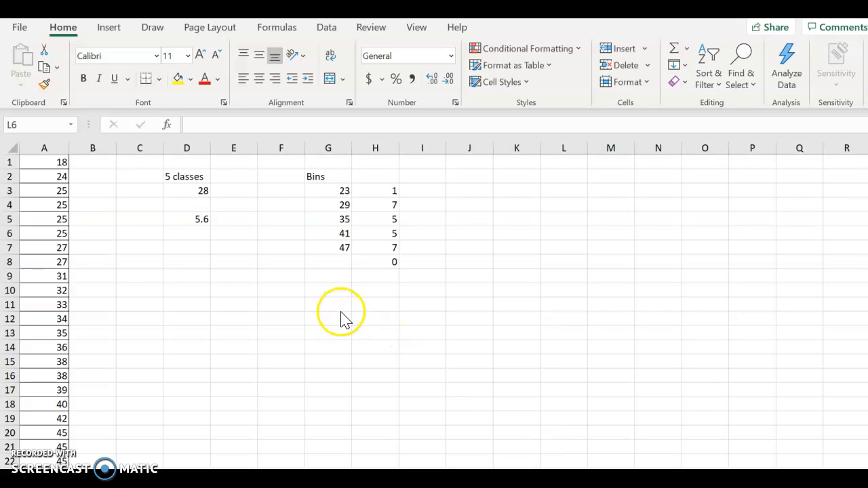
Open the Histogram tool from Data Analysis and set its input range to $A$1:$A$25
{"action": "left_click", "coordinate": [331, 27]}
{"action": "left_click", "coordinate": [331, 28]}
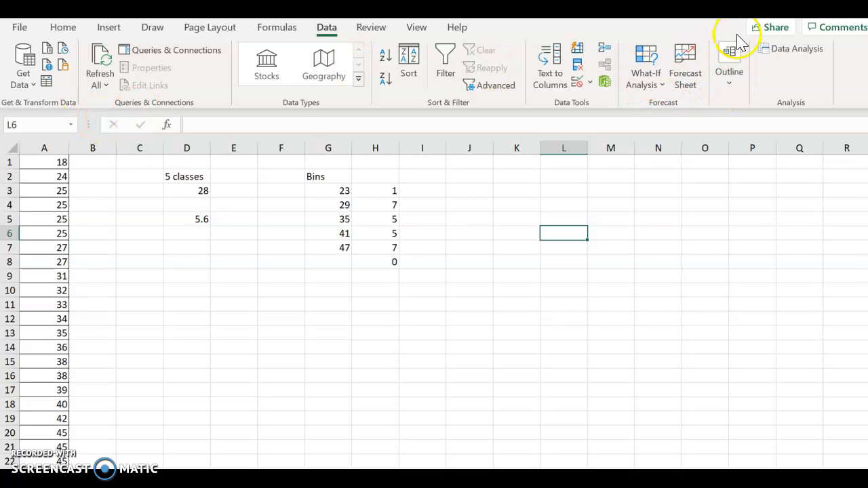
{"action": "left_click", "coordinate": [780, 52]}
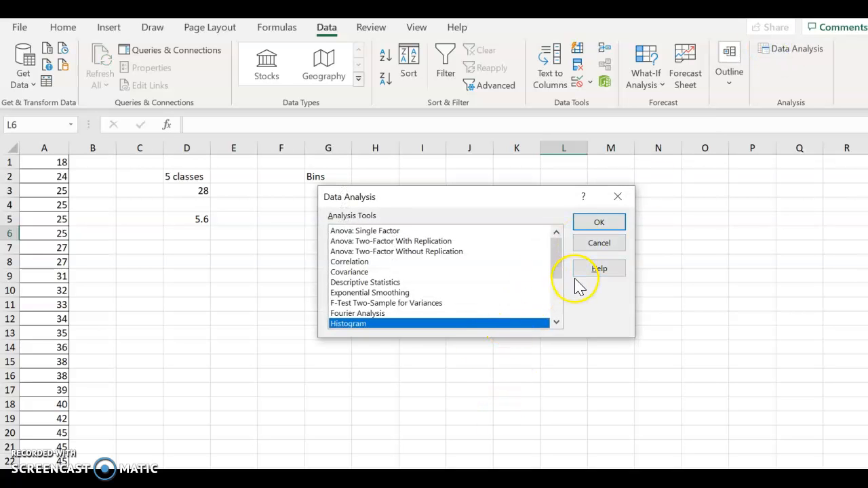
{"action": "scroll", "coordinate": [576, 287], "scroll_direction": "down", "scroll_amount": 2}
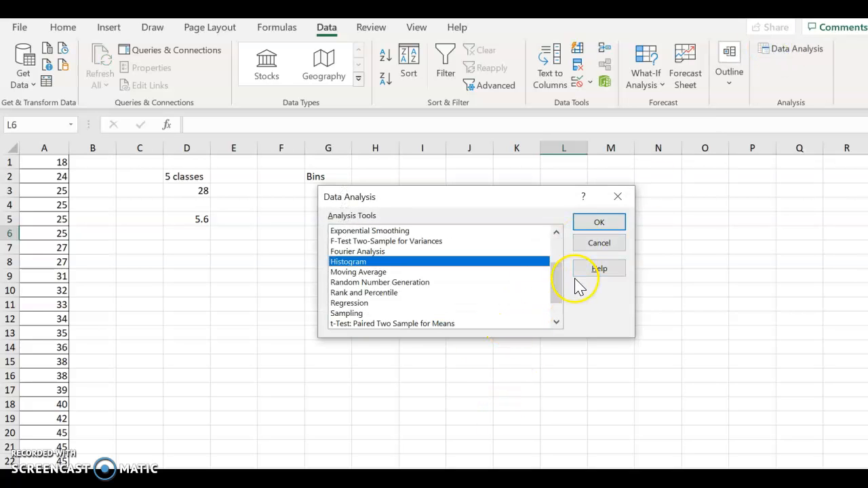
{"action": "left_click", "coordinate": [594, 222]}
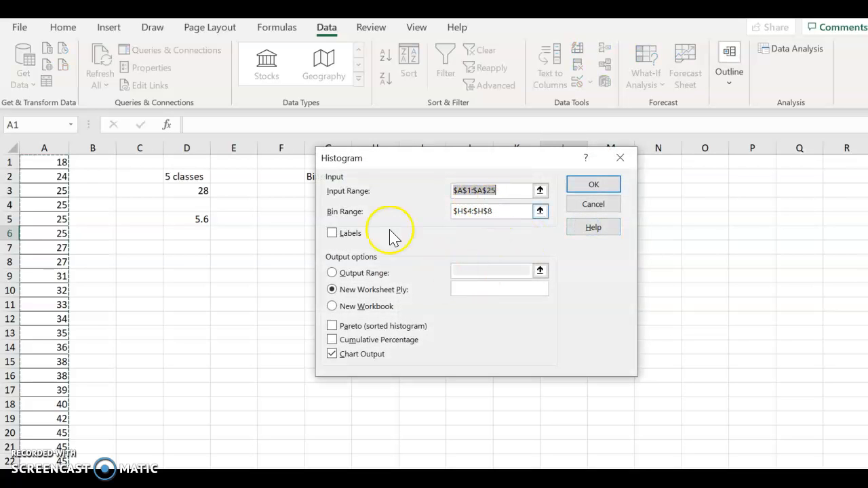
{"action": "left_click", "coordinate": [540, 191]}
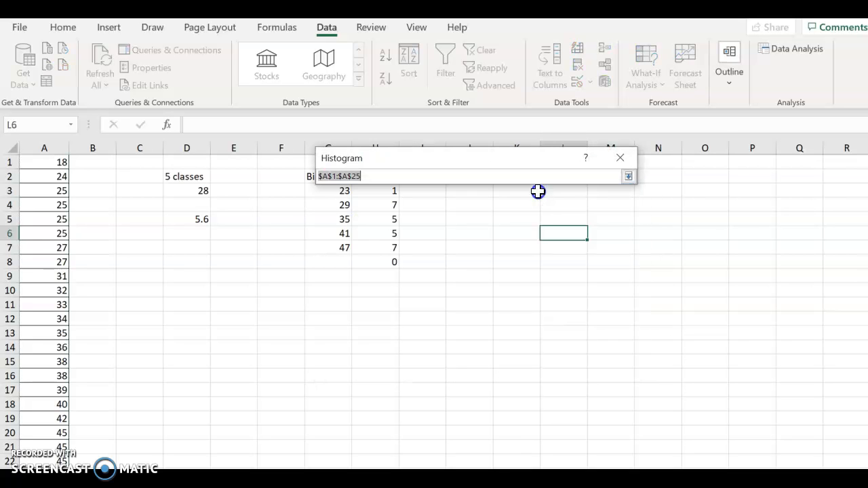
{"action": "left_click_drag", "start_coordinate": [47, 162], "coordinate": [46, 475]}
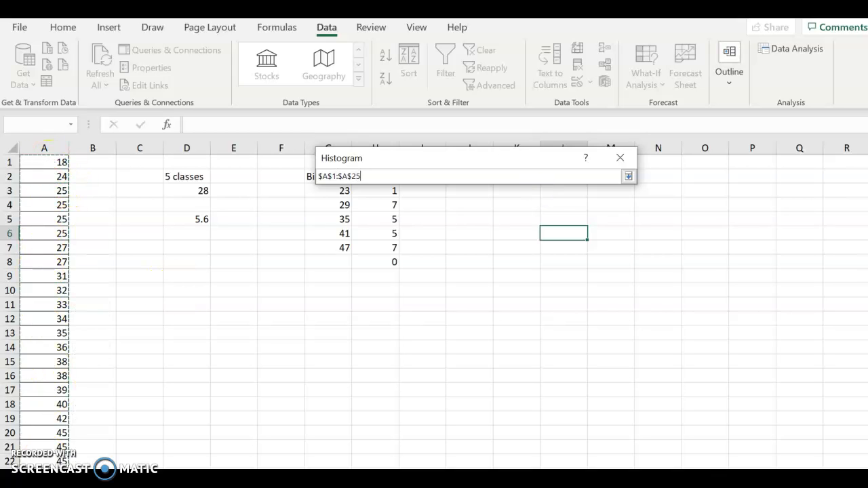
{"action": "left_click", "coordinate": [628, 177]}
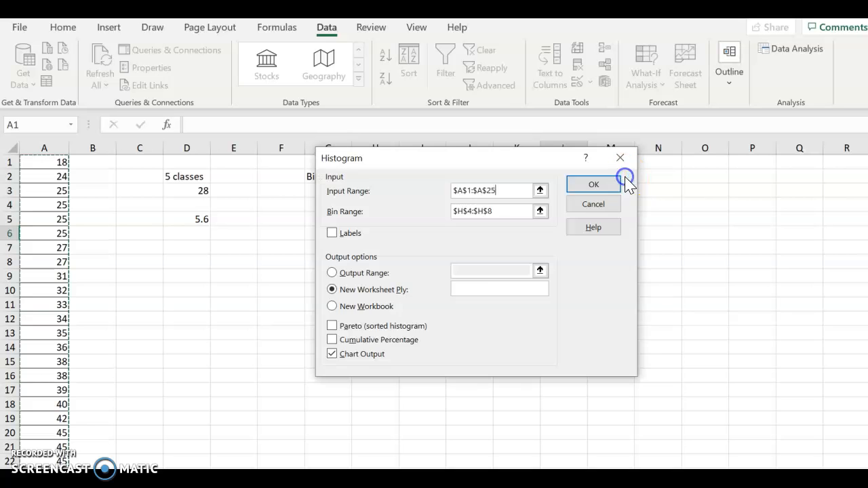
Set the histogram's bin range to $G$3:$G$7 and generate it with chart output on a new worksheet
{"action": "left_click", "coordinate": [545, 211]}
{"action": "left_click_drag", "start_coordinate": [419, 167], "coordinate": [559, 162]}
{"action": "left_click_drag", "start_coordinate": [335, 194], "coordinate": [339, 245]}
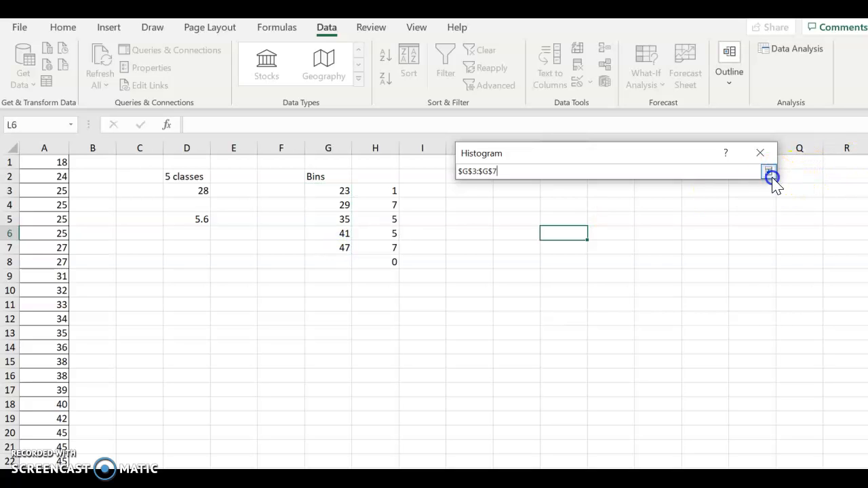
{"action": "left_click", "coordinate": [768, 171]}
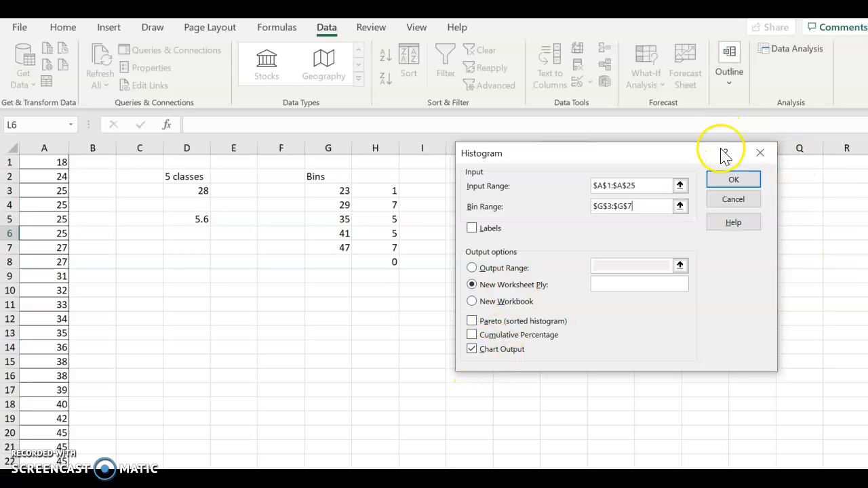
{"action": "left_click", "coordinate": [733, 180]}
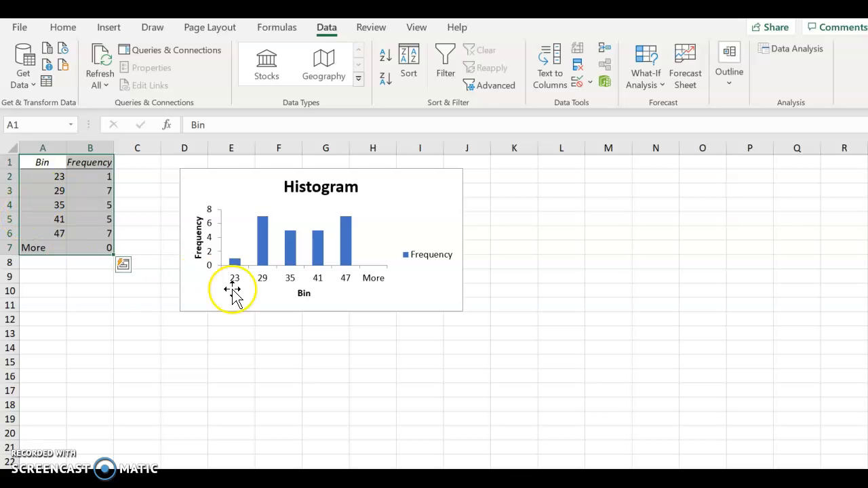
Check the frequency value of each bar in the generated histogram
{"action": "mouse_move", "coordinate": [234, 264]}
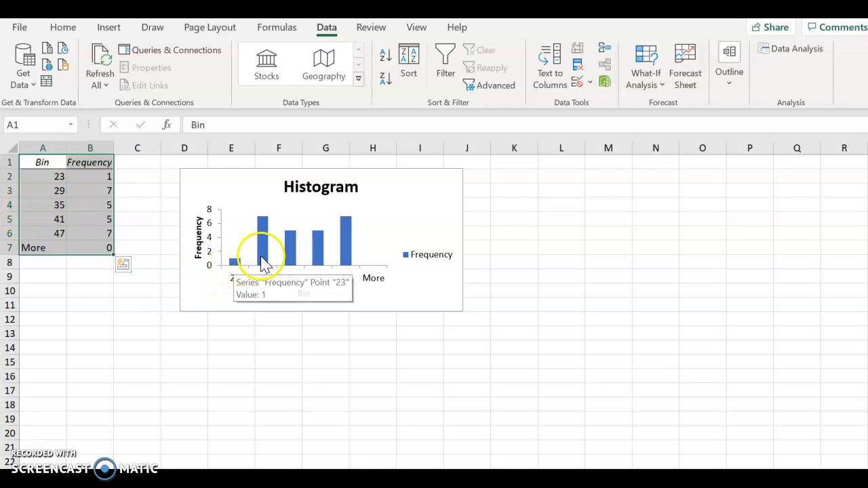
{"action": "mouse_move", "coordinate": [269, 238]}
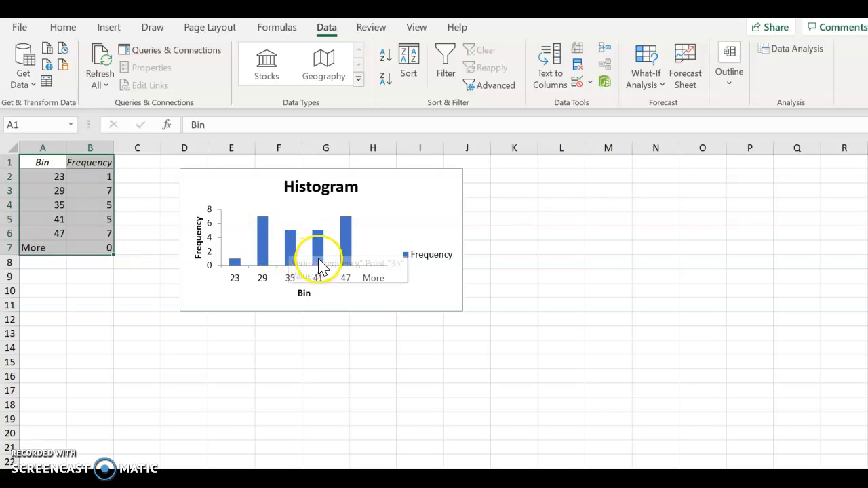
{"action": "mouse_move", "coordinate": [318, 246]}
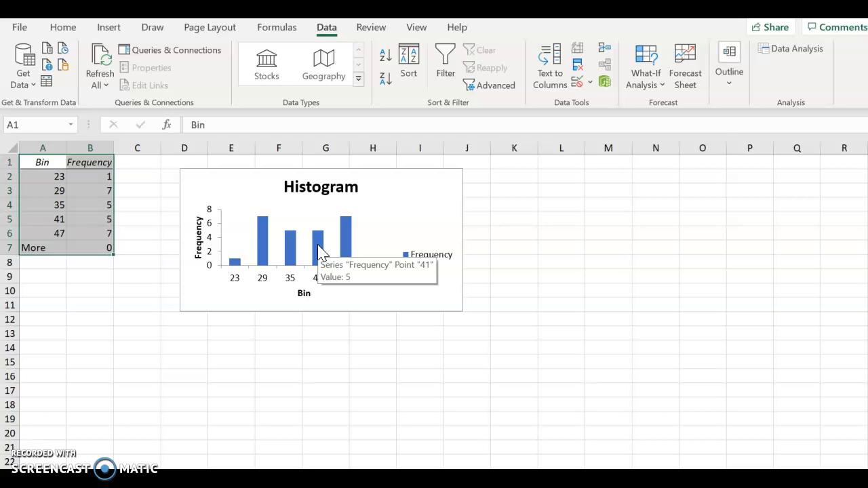
{"action": "mouse_move", "coordinate": [351, 250]}
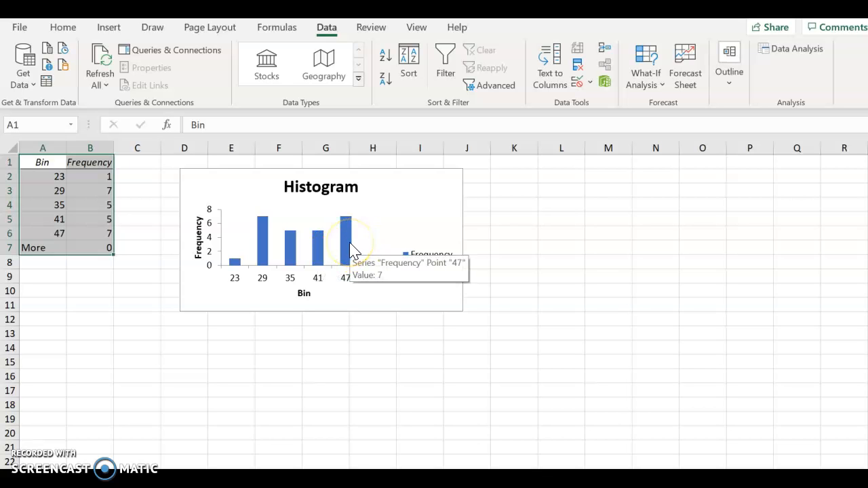
Switch to the Ask My Instructor window in Chrome and close the exercise's data table
{"action": "mouse_move", "coordinate": [683, 479]}
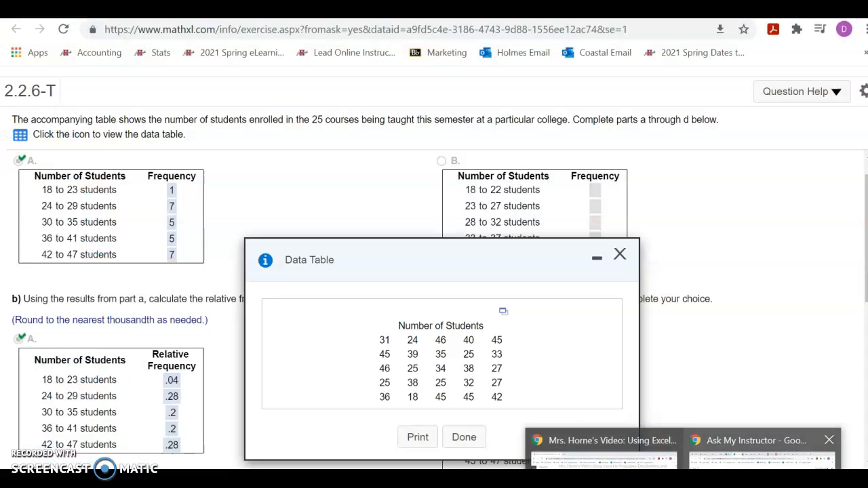
{"action": "left_click", "coordinate": [759, 455]}
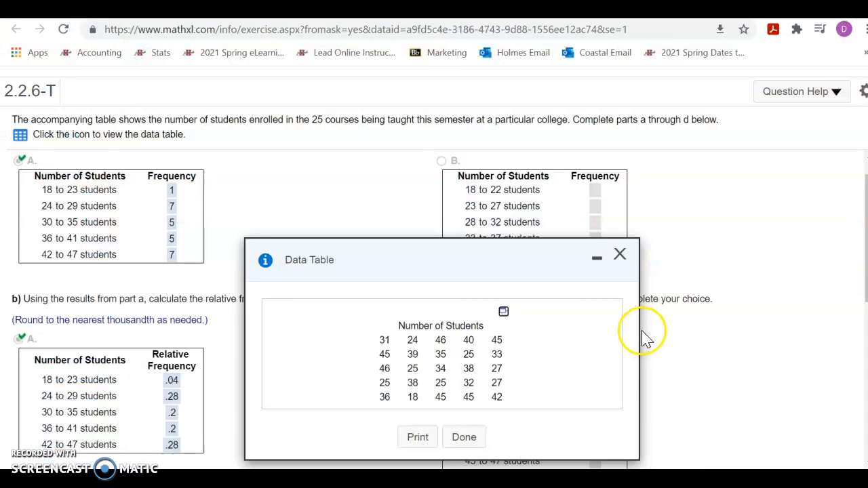
{"action": "left_click", "coordinate": [617, 253]}
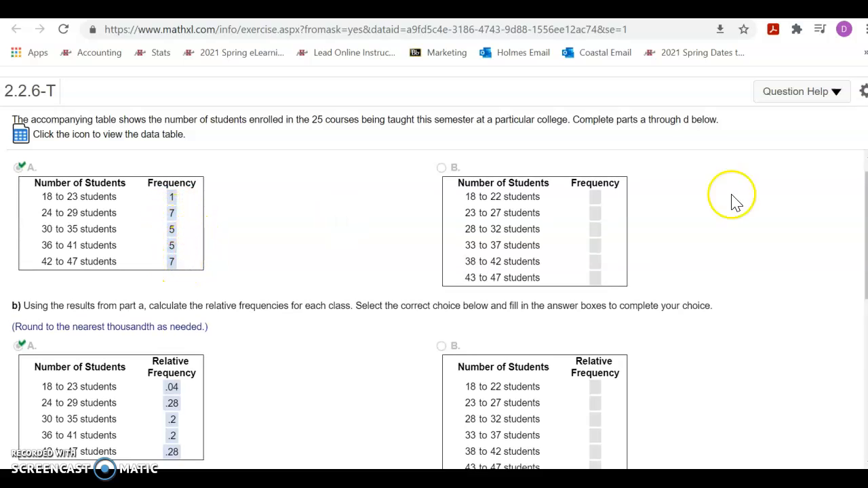
Review the exercise's relative and cumulative frequency tables and enlarge histogram A in part d
{"action": "scroll", "coordinate": [248, 410], "scroll_direction": "down", "scroll_amount": 6}
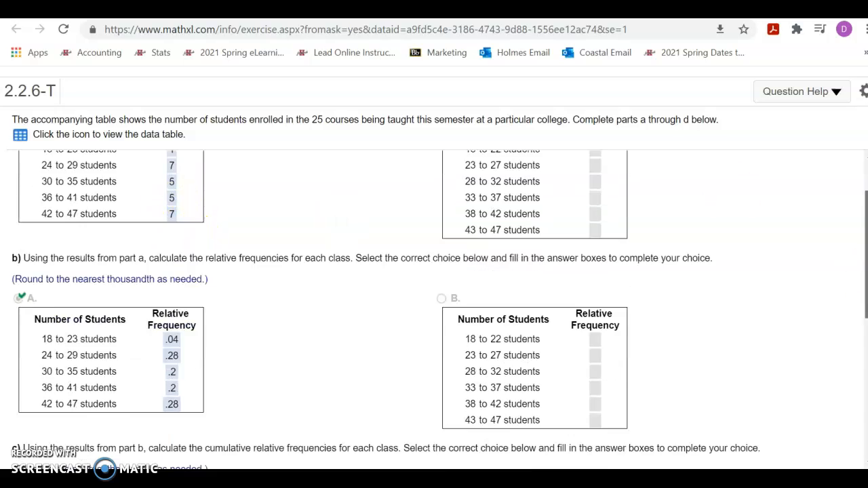
{"action": "left_click", "coordinate": [144, 352]}
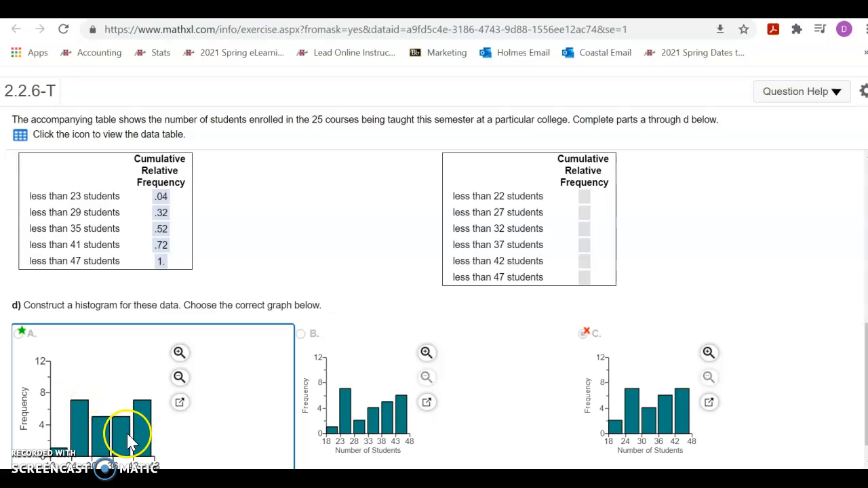
{"action": "left_click", "coordinate": [182, 352]}
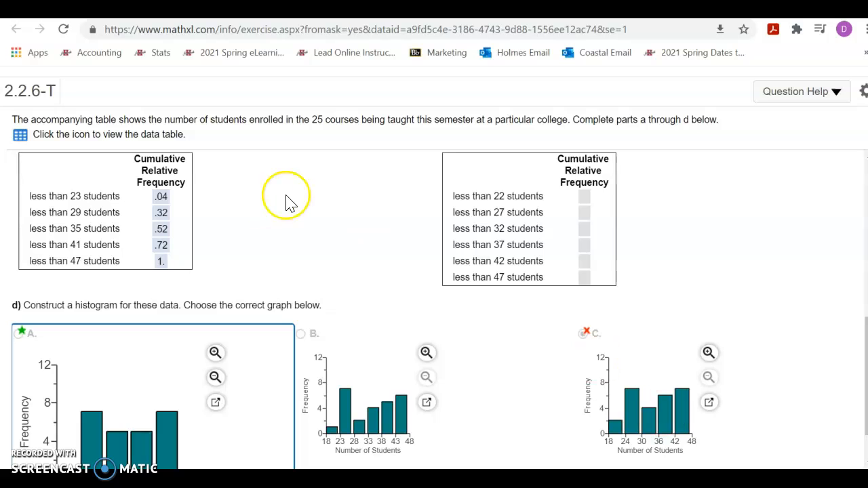
Compare the part a frequency table with histogram A in part d, enlarging the graph further
{"action": "left_click_drag", "start_coordinate": [863, 334], "coordinate": [852, 170]}
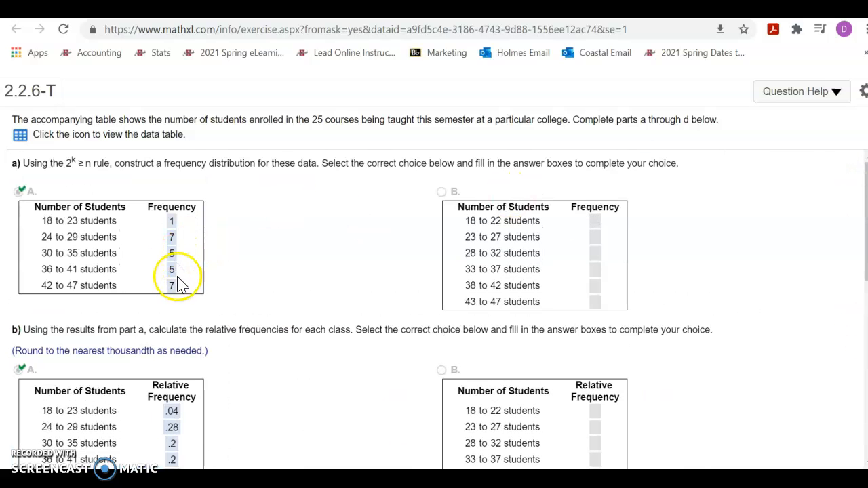
{"action": "scroll", "coordinate": [434, 305], "scroll_direction": "down", "scroll_amount": 10}
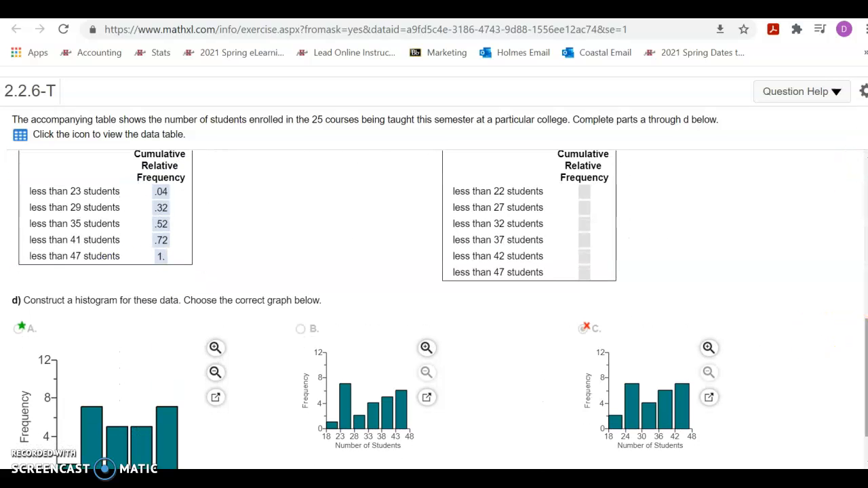
{"action": "scroll", "coordinate": [435, 305], "scroll_direction": "down", "scroll_amount": 1}
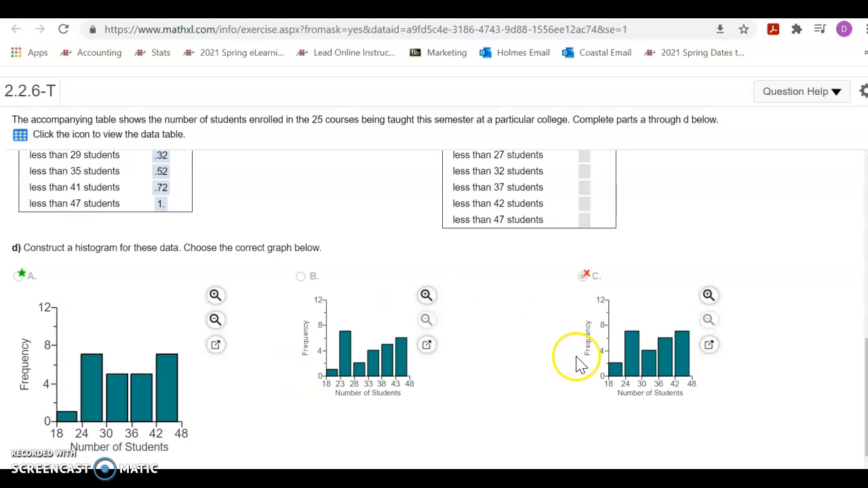
{"action": "left_click", "coordinate": [214, 296]}
{"action": "left_click", "coordinate": [248, 297]}
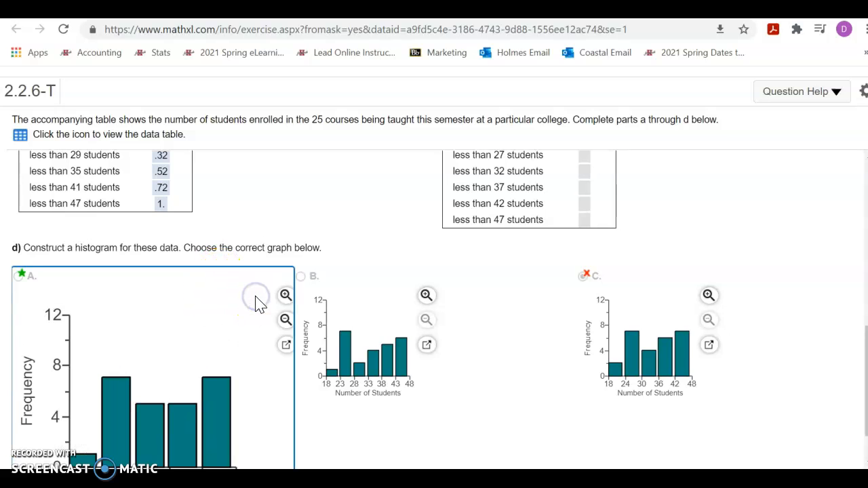
{"action": "scroll", "coordinate": [153, 341], "scroll_direction": "down", "scroll_amount": 1}
{"action": "left_click", "coordinate": [184, 307]}
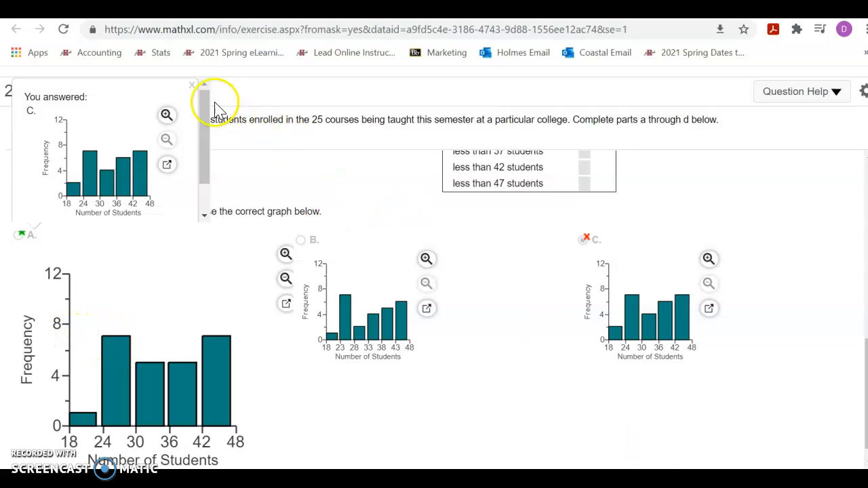
{"action": "left_click", "coordinate": [193, 91]}
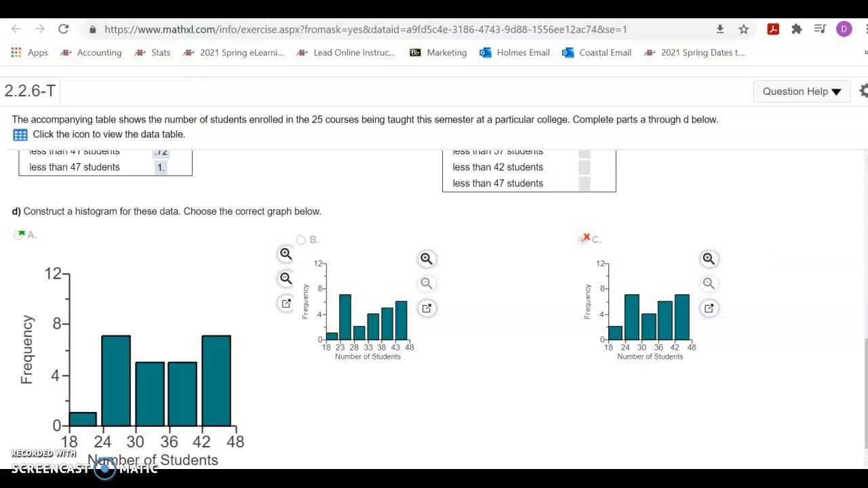